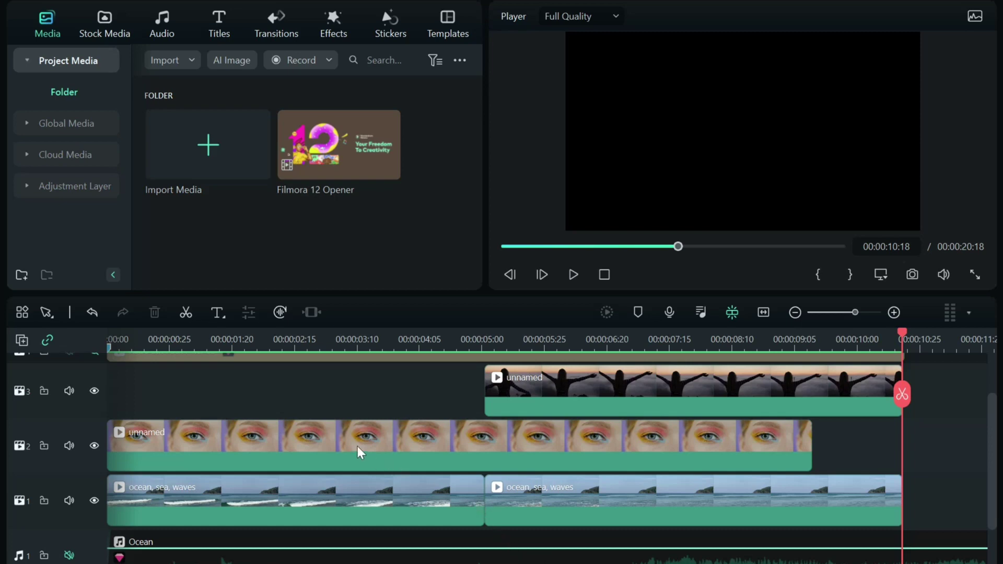
- Scrub the opening to preview the ocean through the eye, then open the eye clip's Video properties
{"action": "left_click_drag", "start_coordinate": [904, 337], "coordinate": [1, 356]}
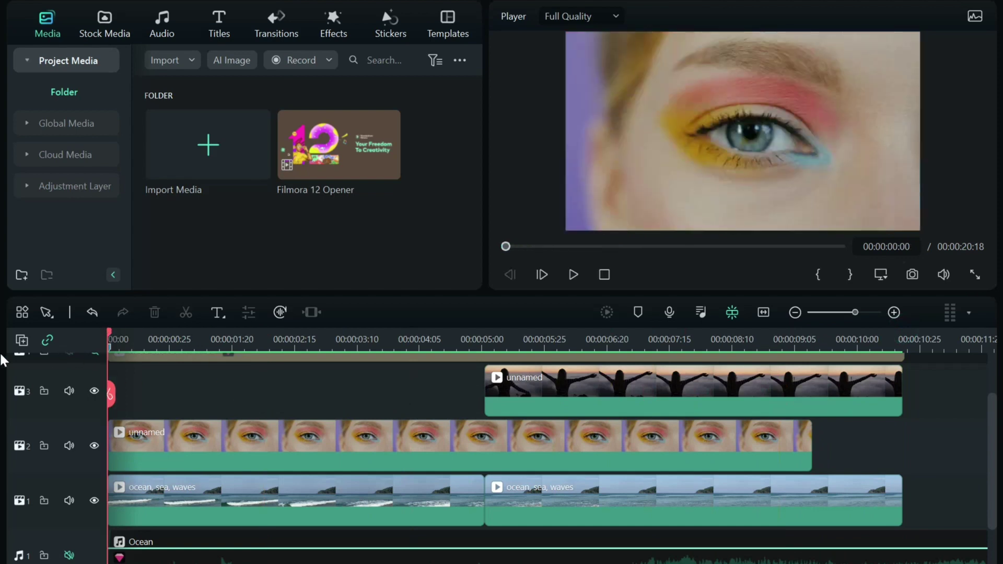
{"action": "left_click_drag", "start_coordinate": [94, 340], "coordinate": [68, 342]}
{"action": "left_click", "coordinate": [237, 434]}
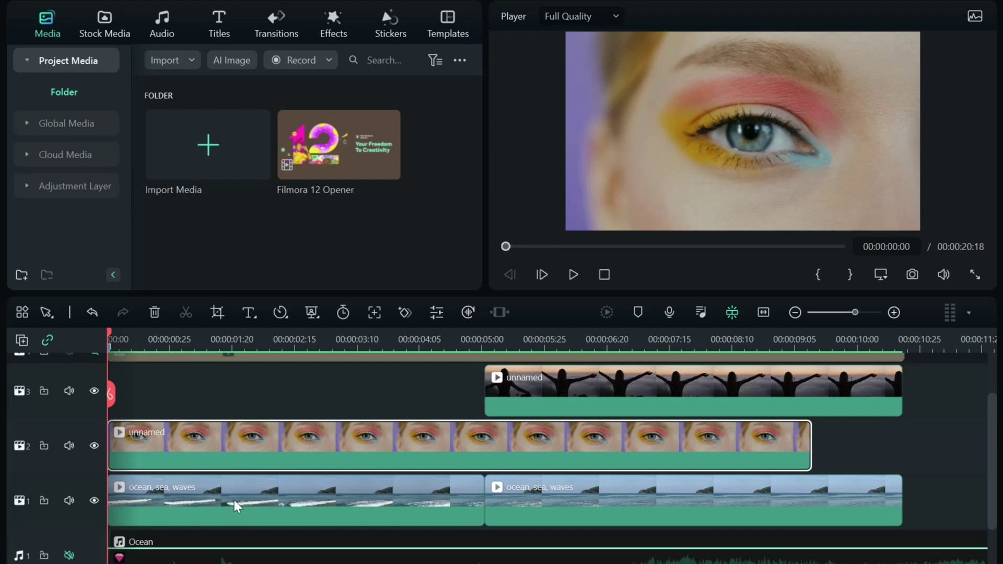
{"action": "double_click", "coordinate": [225, 446]}
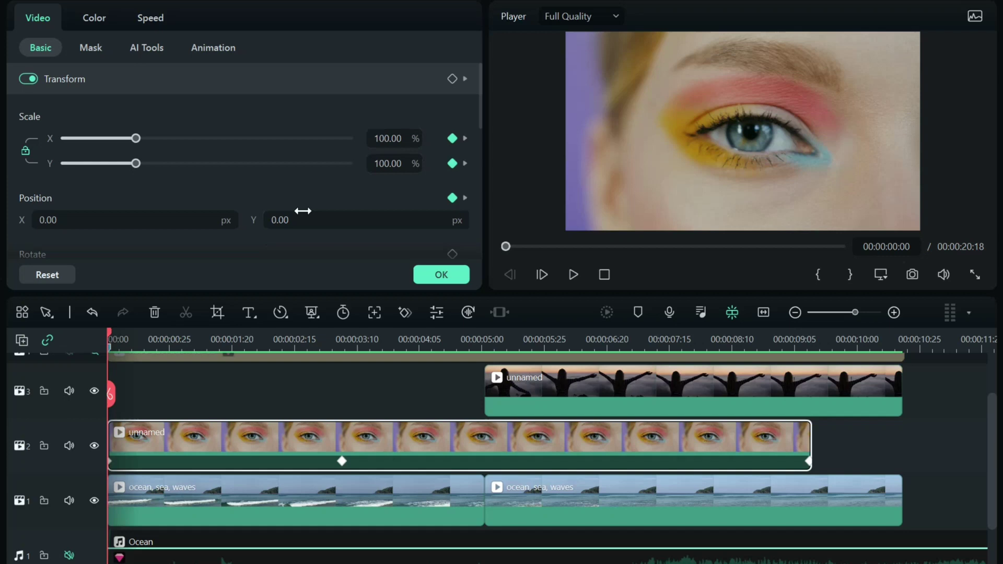
- On the Mask tab, review the inverted Draw Mask and its Extend keyframes at -22.55 and -2.66
{"action": "left_click", "coordinate": [91, 47]}
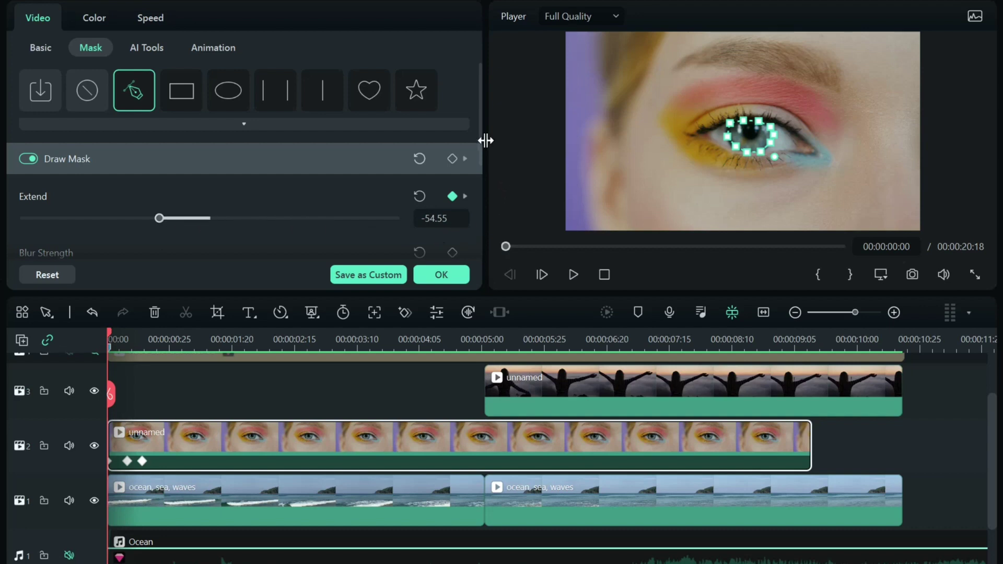
{"action": "left_click_drag", "start_coordinate": [478, 111], "coordinate": [484, 225]}
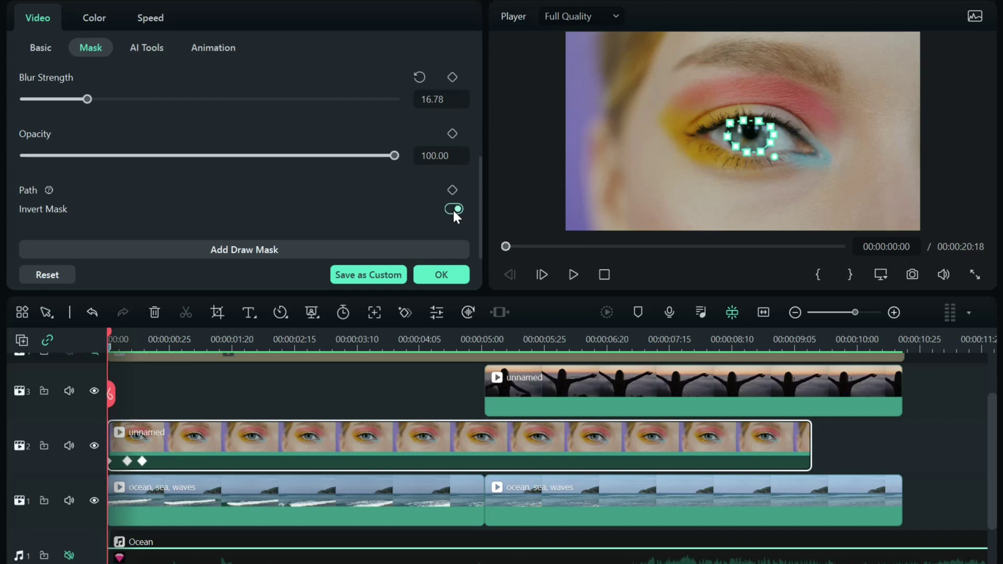
{"action": "scroll", "coordinate": [453, 209], "scroll_direction": "up", "scroll_amount": 5}
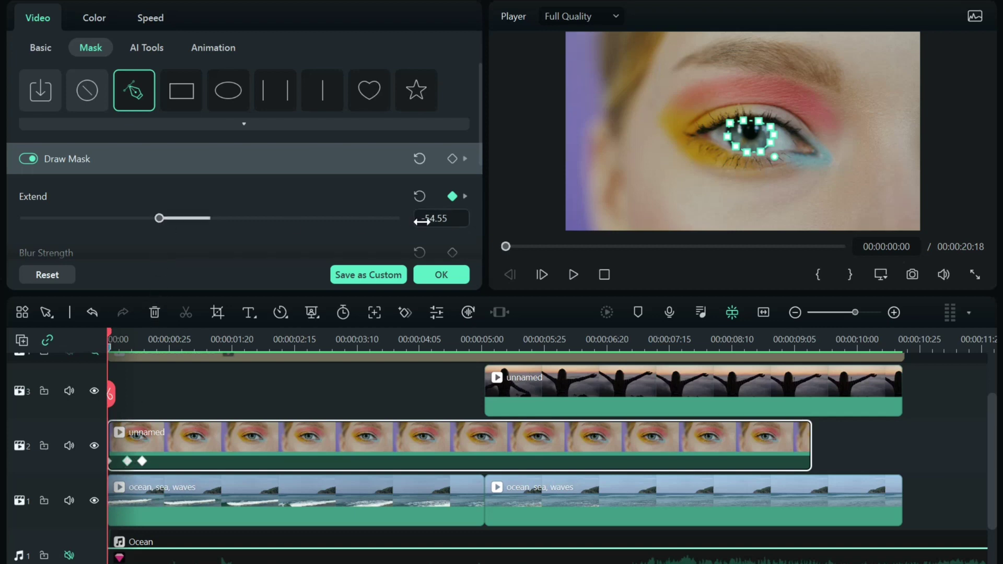
{"action": "left_click", "coordinate": [127, 461]}
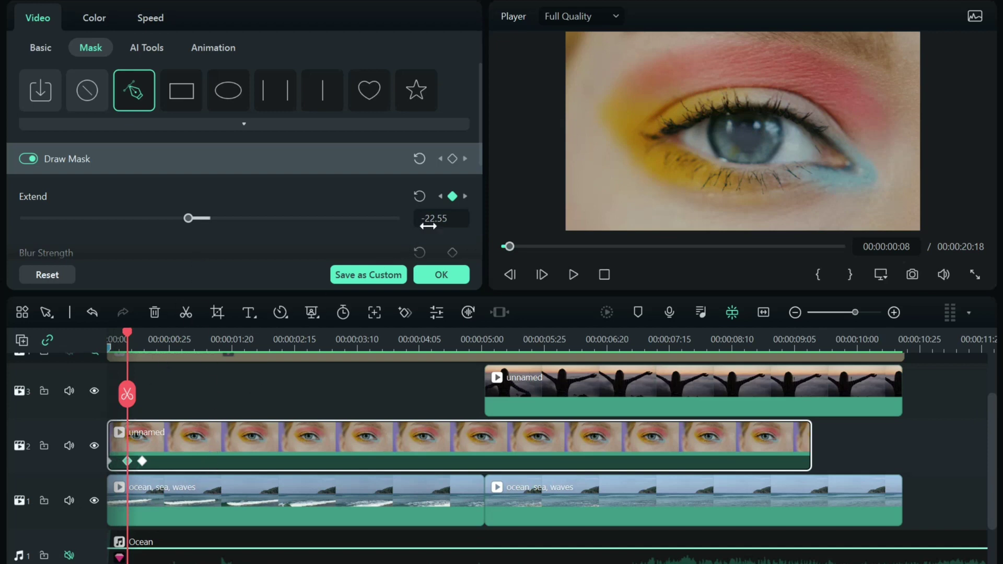
{"action": "left_click", "coordinate": [143, 462]}
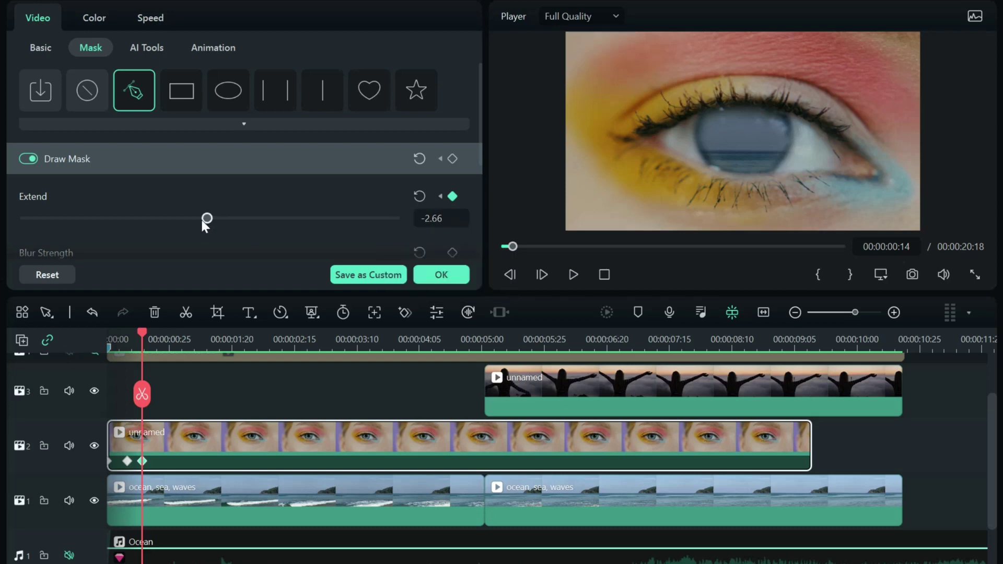
{"action": "scroll", "coordinate": [292, 230], "scroll_direction": "down", "scroll_amount": 5}
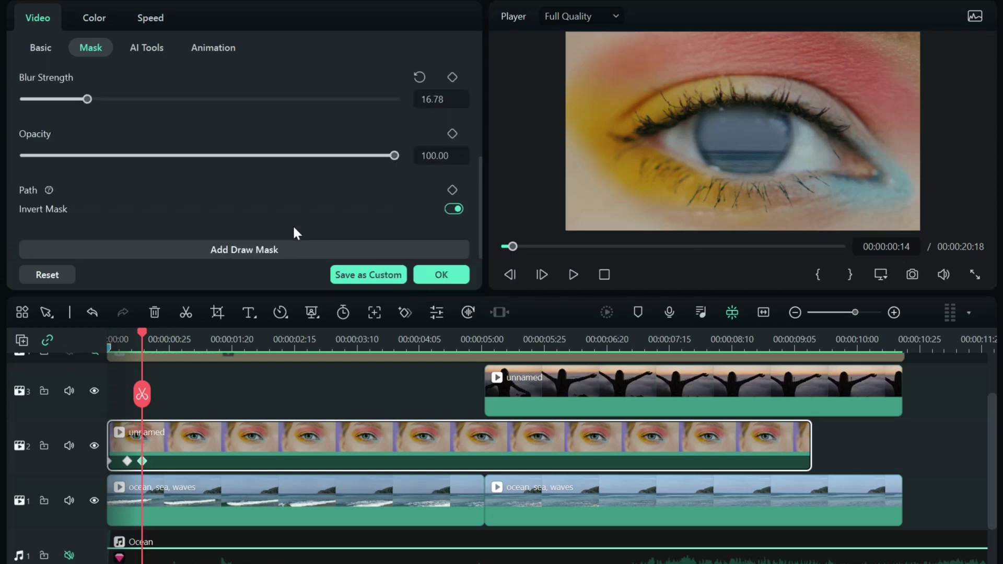
{"action": "scroll", "coordinate": [294, 230], "scroll_direction": "up", "scroll_amount": 4}
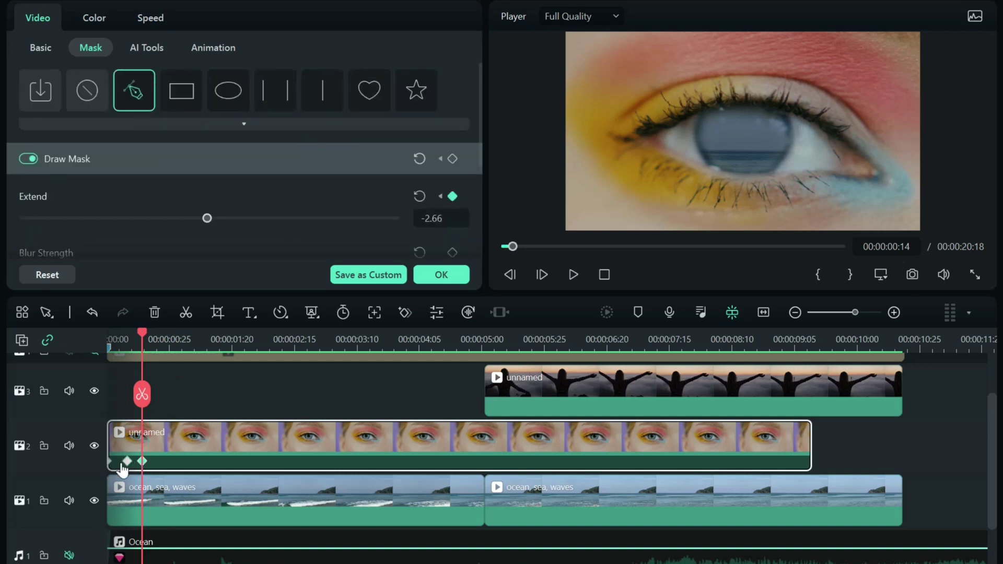
- On the Basic tab, step through the eye clip's zoom keyframes at 00:00:03:04 and the clip end (2202%)
{"action": "left_click", "coordinate": [41, 48]}
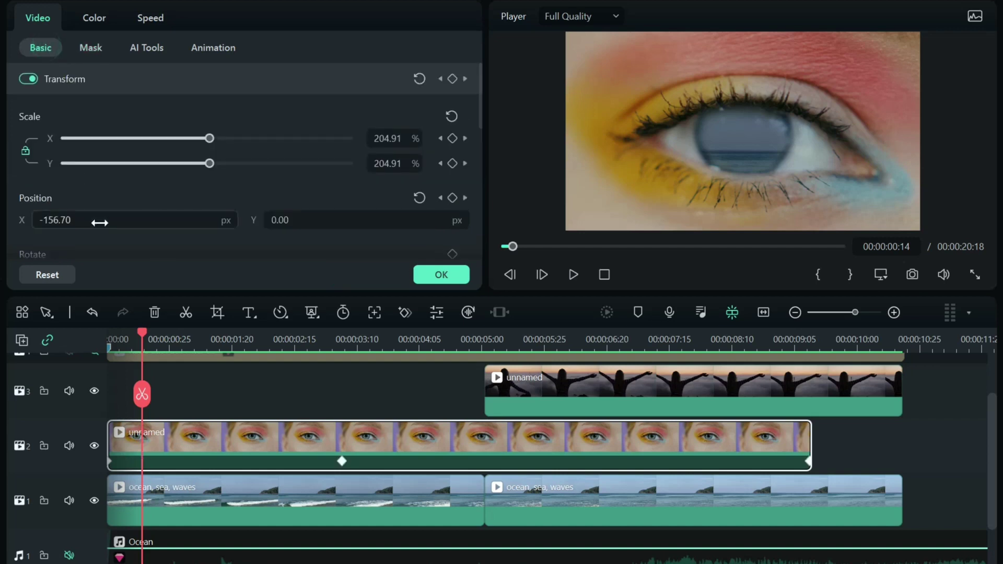
{"action": "left_click_drag", "start_coordinate": [142, 330], "coordinate": [177, 335]}
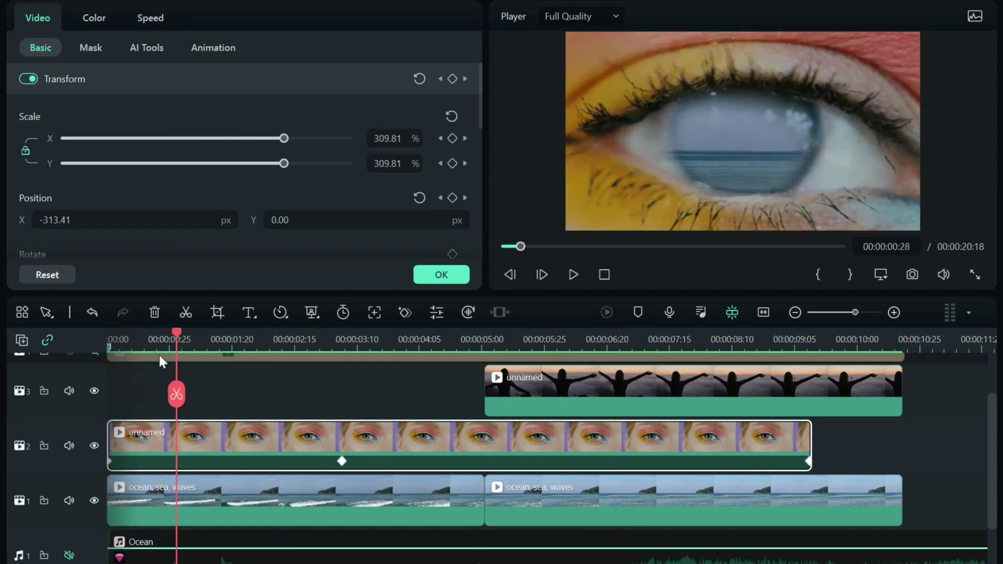
{"action": "left_click", "coordinate": [342, 461]}
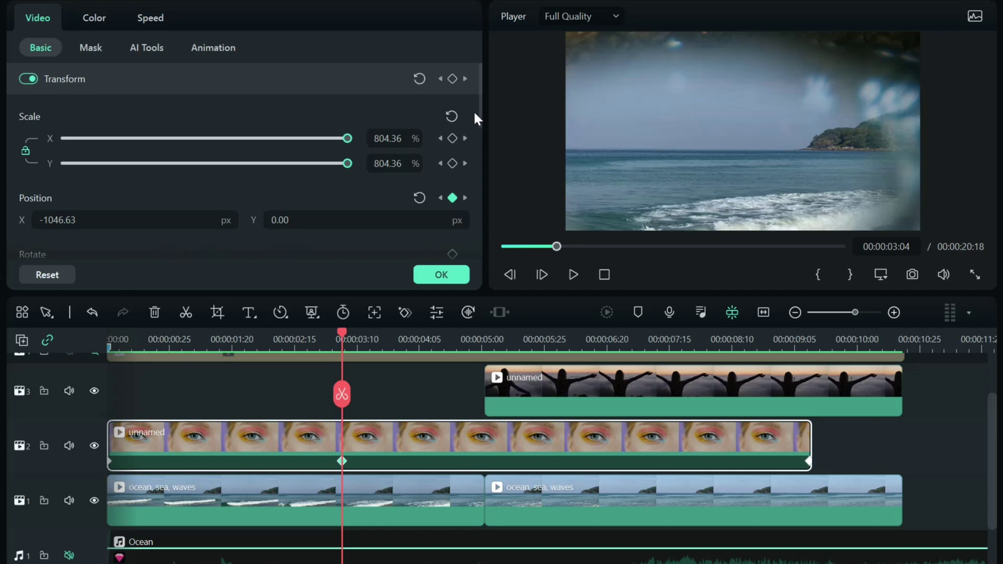
{"action": "left_click_drag", "start_coordinate": [481, 95], "coordinate": [486, 277]}
{"action": "left_click_drag", "start_coordinate": [486, 235], "coordinate": [484, 68]}
{"action": "left_click", "coordinate": [808, 462]}
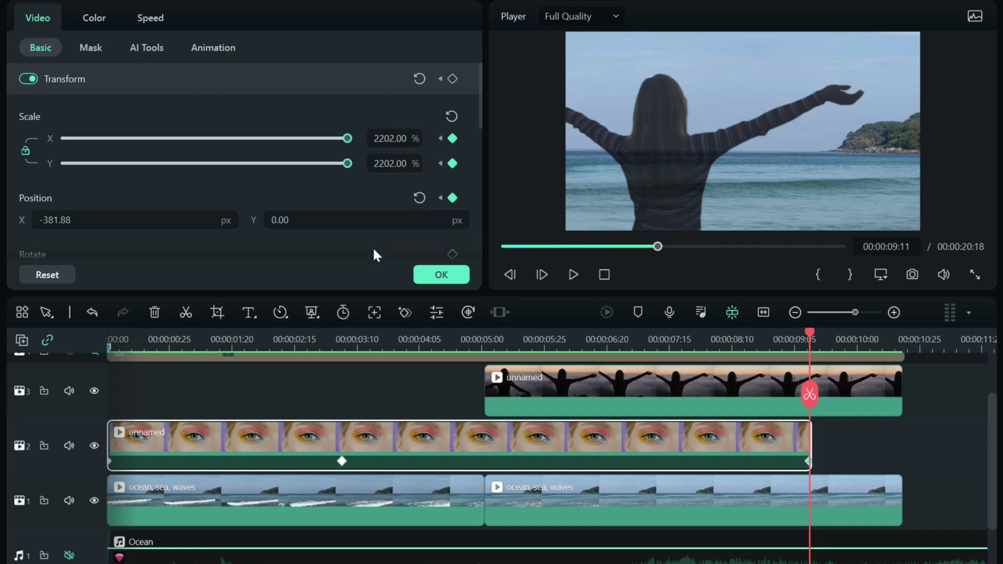
{"action": "left_click_drag", "start_coordinate": [810, 331], "coordinate": [35, 338]}
- Review the first ocean clip's opacity keyframes fading it up to 100%, then select the second ocean clip
{"action": "left_click", "coordinate": [204, 504]}
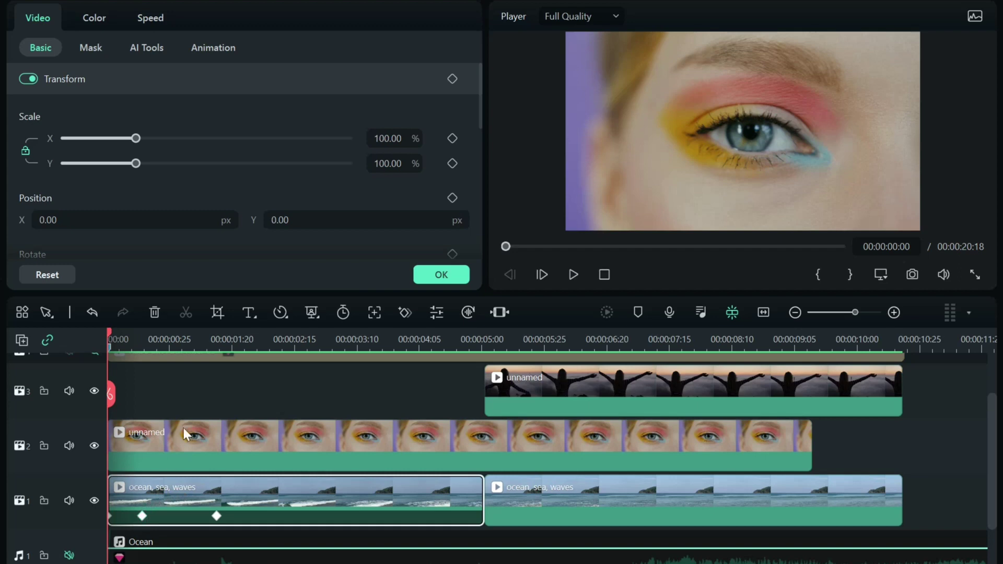
{"action": "left_click", "coordinate": [141, 516]}
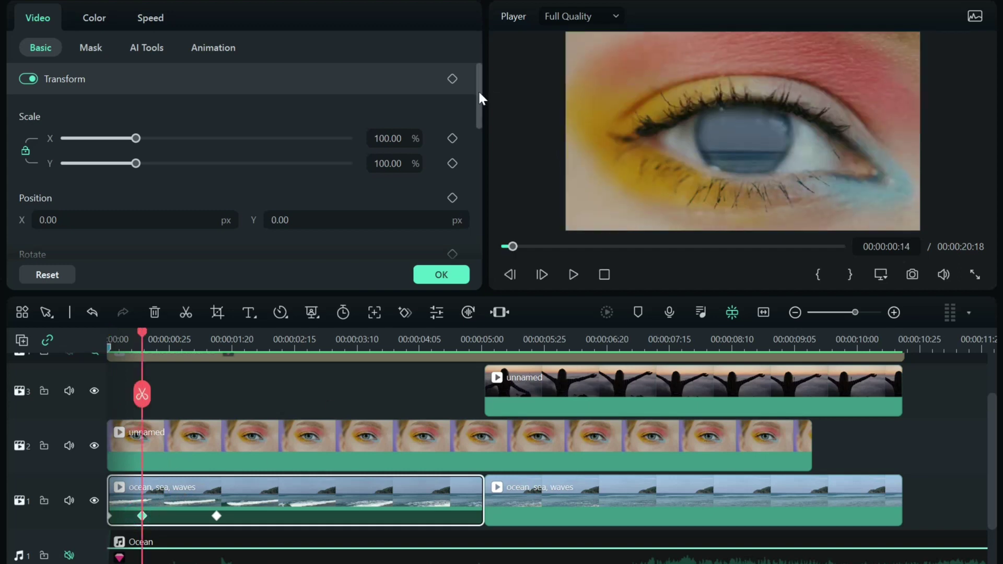
{"action": "left_click_drag", "start_coordinate": [478, 91], "coordinate": [483, 168]}
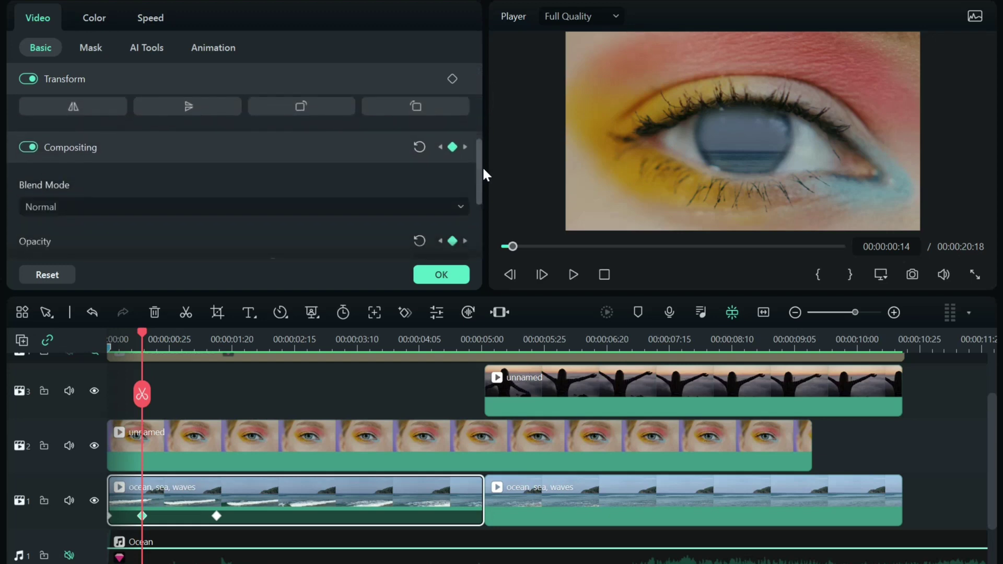
{"action": "left_click_drag", "start_coordinate": [484, 169], "coordinate": [484, 195]}
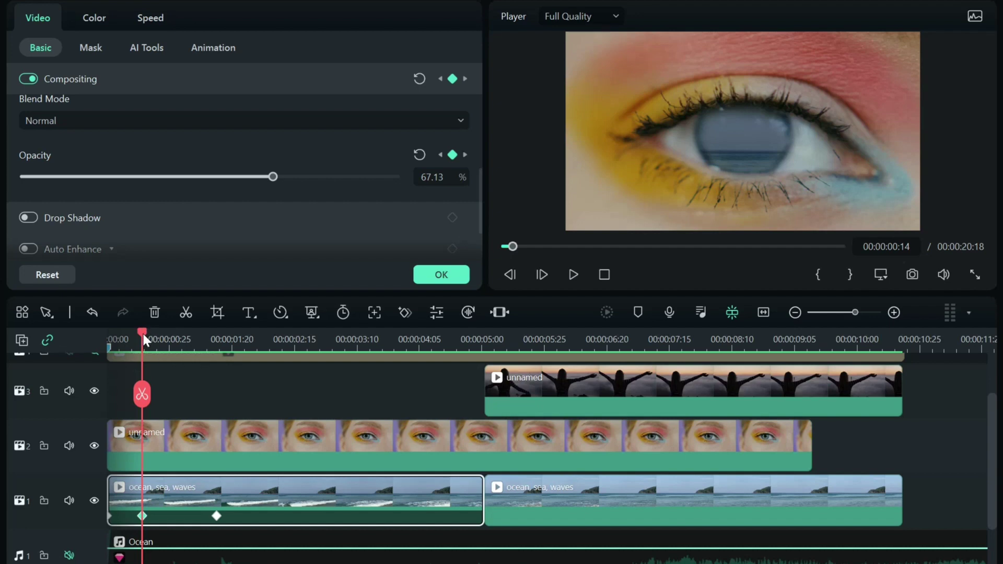
{"action": "left_click_drag", "start_coordinate": [143, 334], "coordinate": [481, 331]}
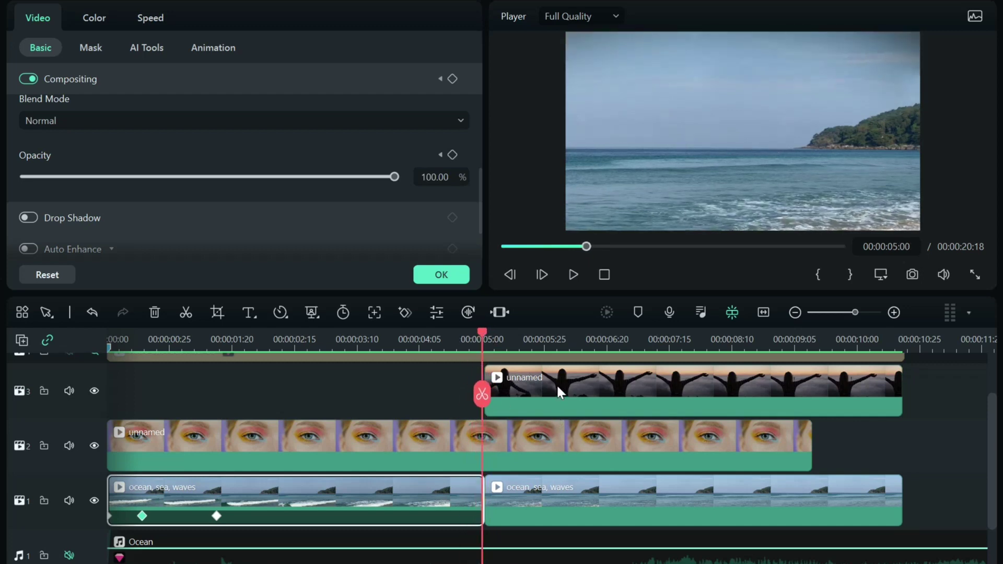
{"action": "left_click", "coordinate": [557, 507]}
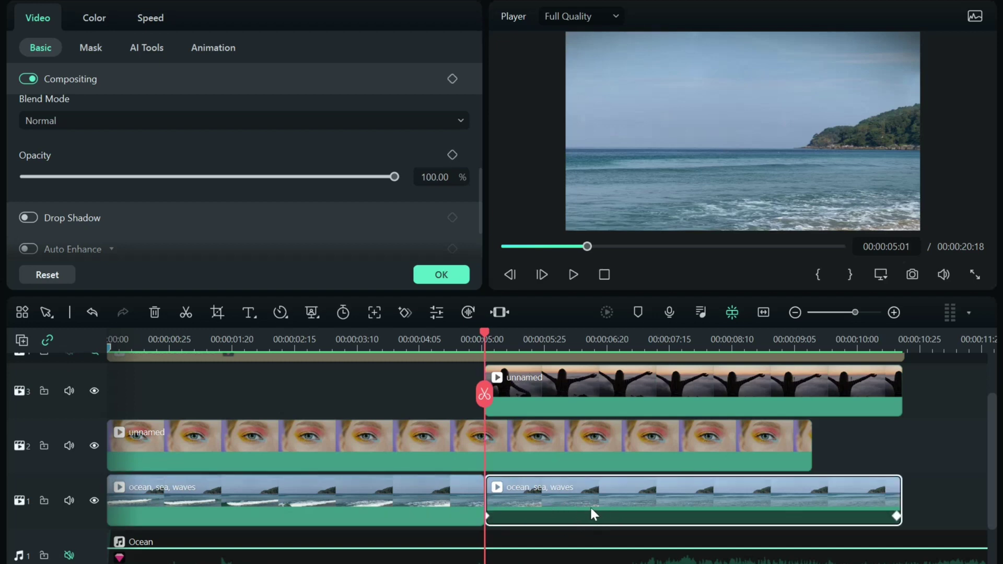
- Keyframe the silhouette clip's opacity from 0% at its start to 82.52% at its end, then preview the fade
{"action": "left_click", "coordinate": [552, 388]}
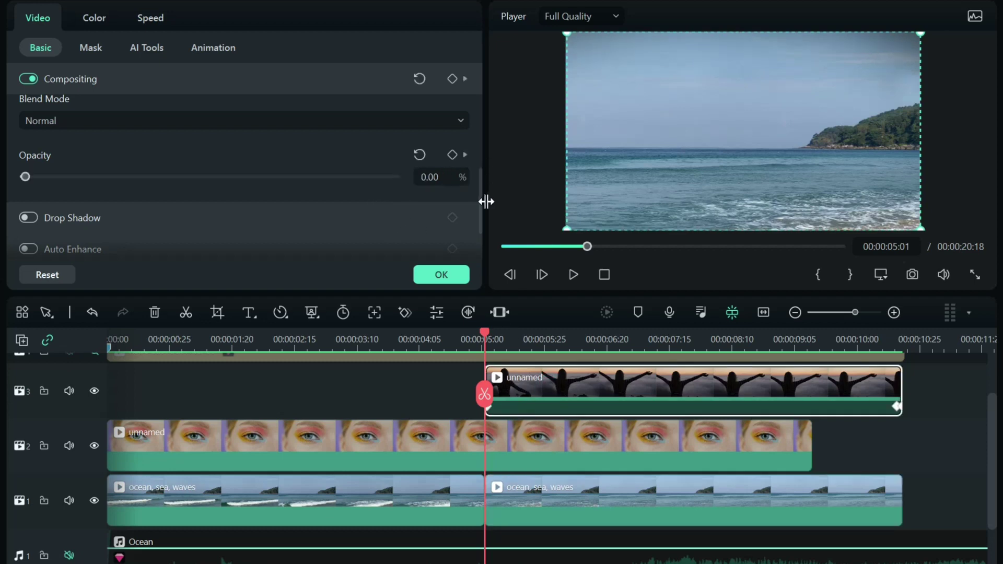
{"action": "left_click_drag", "start_coordinate": [481, 202], "coordinate": [494, 117]}
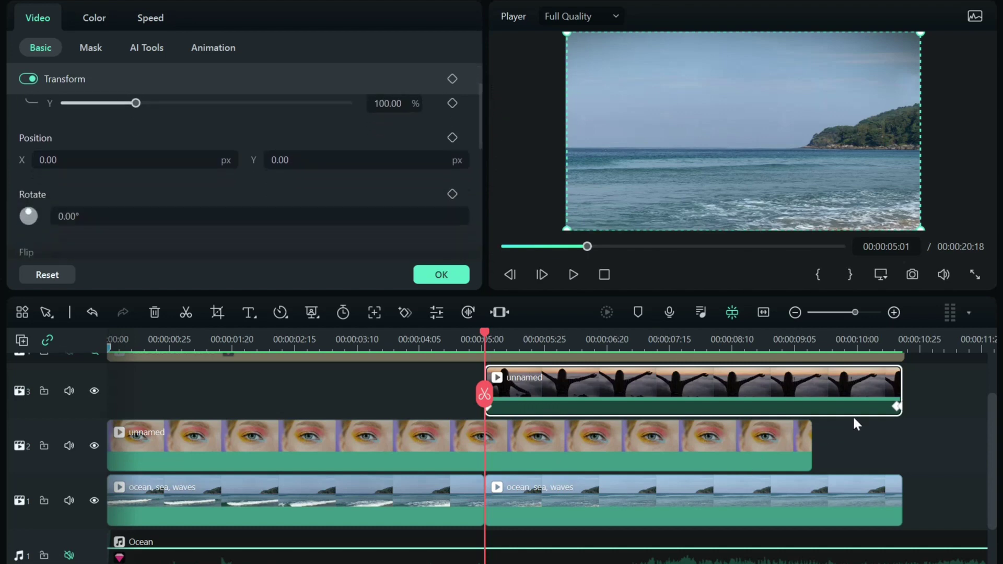
{"action": "left_click", "coordinate": [895, 409]}
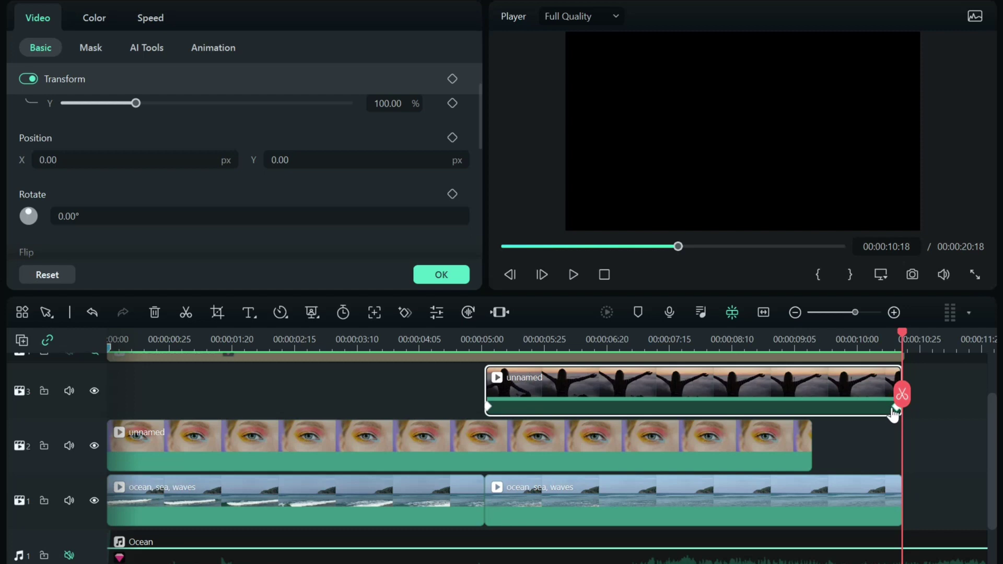
{"action": "left_click", "coordinate": [893, 412]}
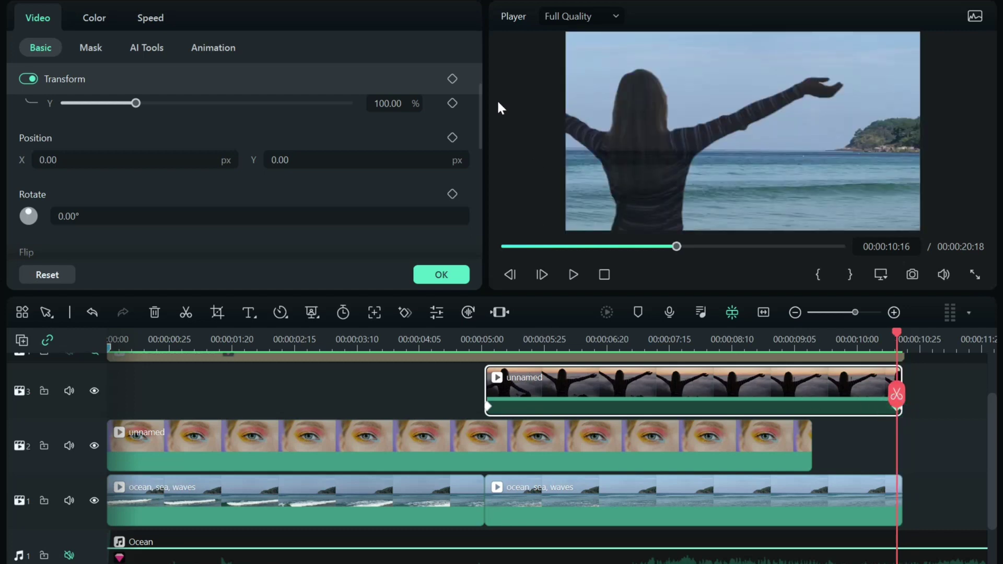
{"action": "left_click_drag", "start_coordinate": [481, 101], "coordinate": [481, 185]}
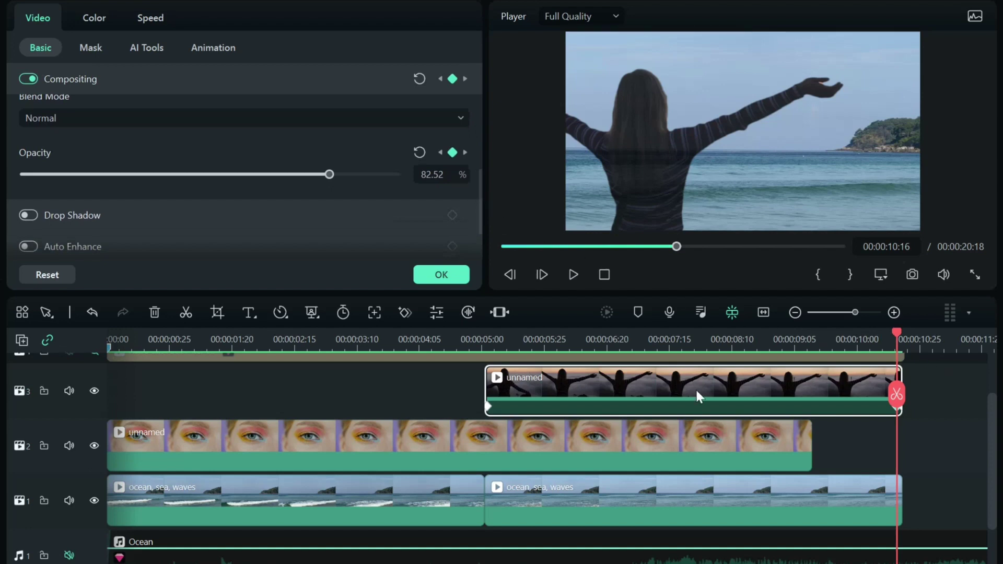
{"action": "left_click", "coordinate": [488, 407]}
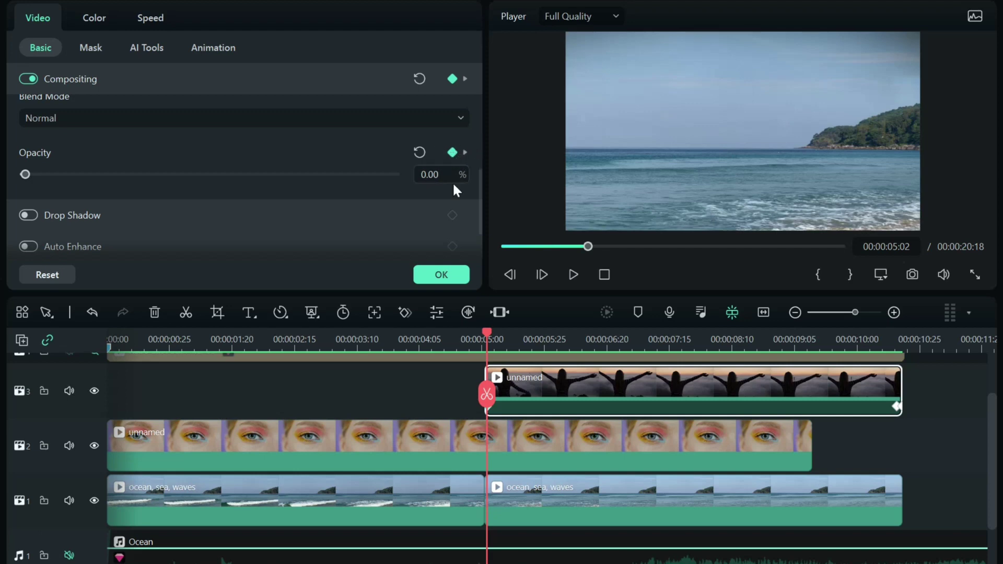
{"action": "left_click_drag", "start_coordinate": [488, 331], "coordinate": [609, 334]}
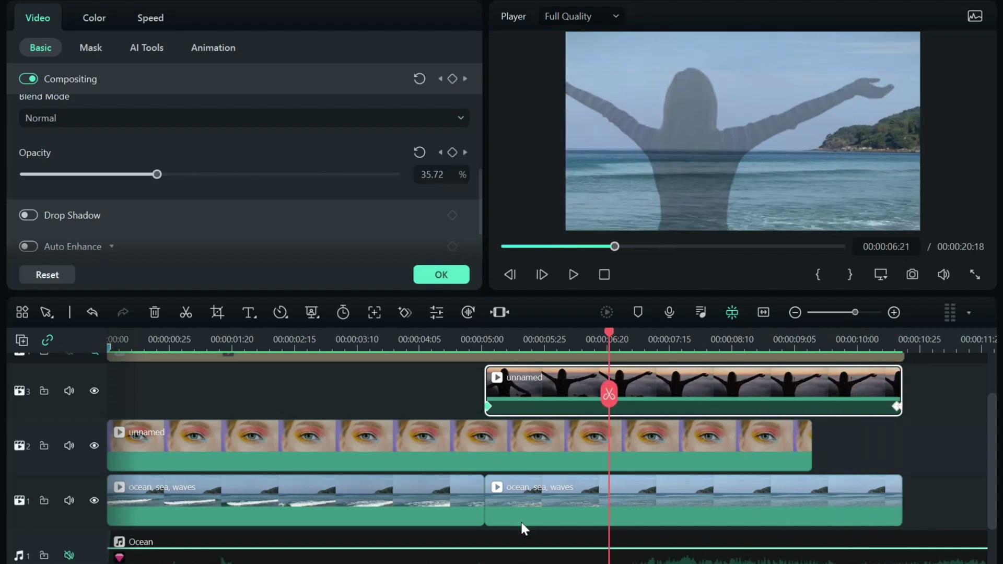
- Keyframe the second ocean clip's Scale X/Y from 100% at its start to 147% at its end, then preview the zoom
{"action": "left_click", "coordinate": [562, 514]}
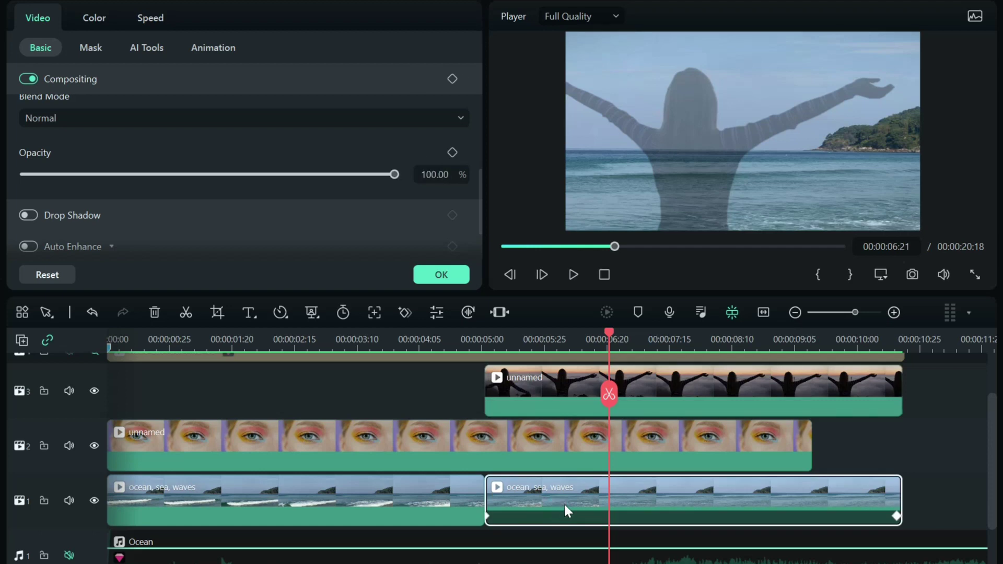
{"action": "key", "text": "Up"}
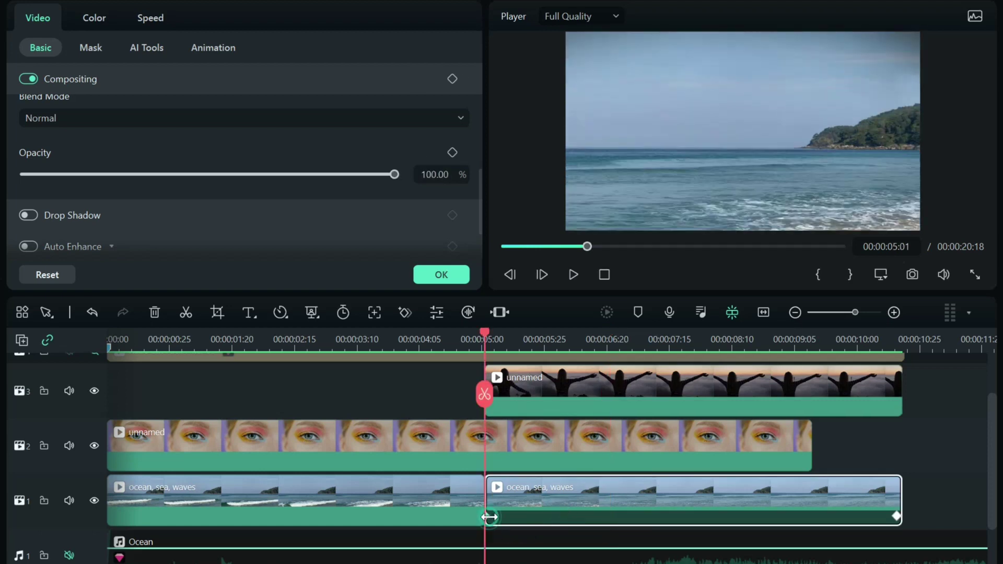
{"action": "left_click", "coordinate": [896, 516]}
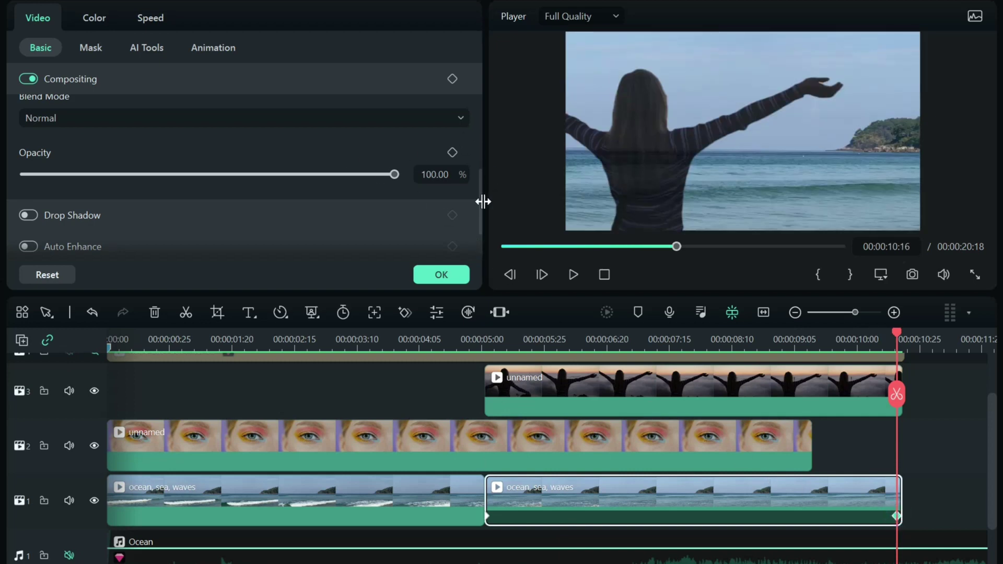
{"action": "left_click_drag", "start_coordinate": [480, 200], "coordinate": [481, 90]}
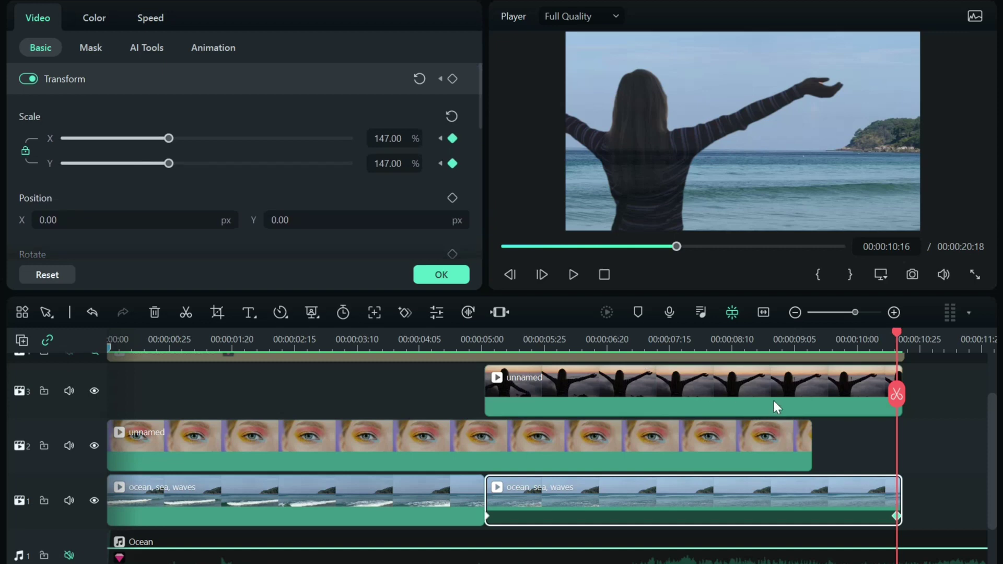
{"action": "left_click_drag", "start_coordinate": [897, 331], "coordinate": [627, 339]}
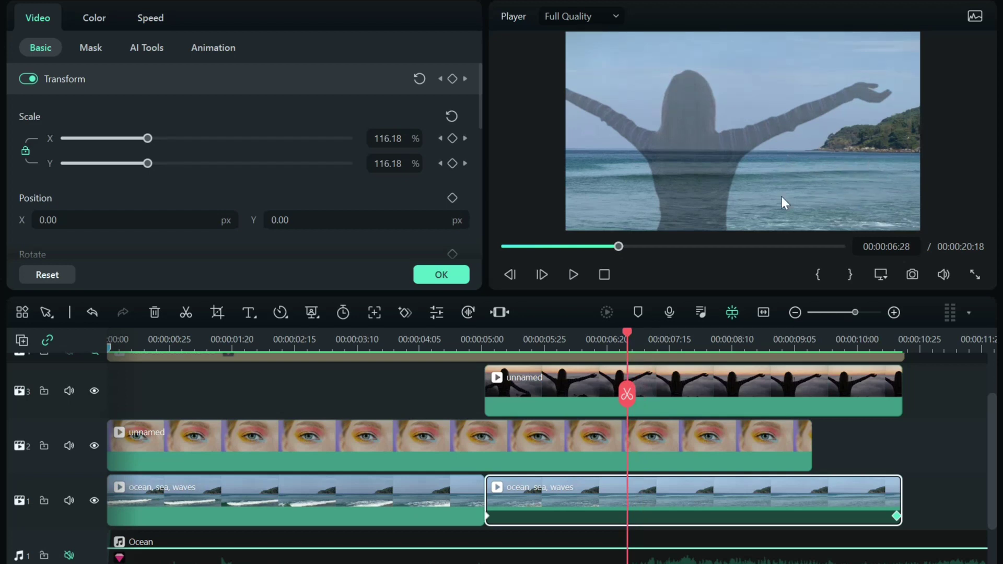
{"action": "left_click_drag", "start_coordinate": [626, 338], "coordinate": [297, 394]}
- Unhide the Retro Lut Pack Filter 05 track
{"action": "scroll", "coordinate": [198, 485], "scroll_direction": "down", "scroll_amount": 2}
{"action": "scroll", "coordinate": [255, 489], "scroll_direction": "up", "scroll_amount": 6}
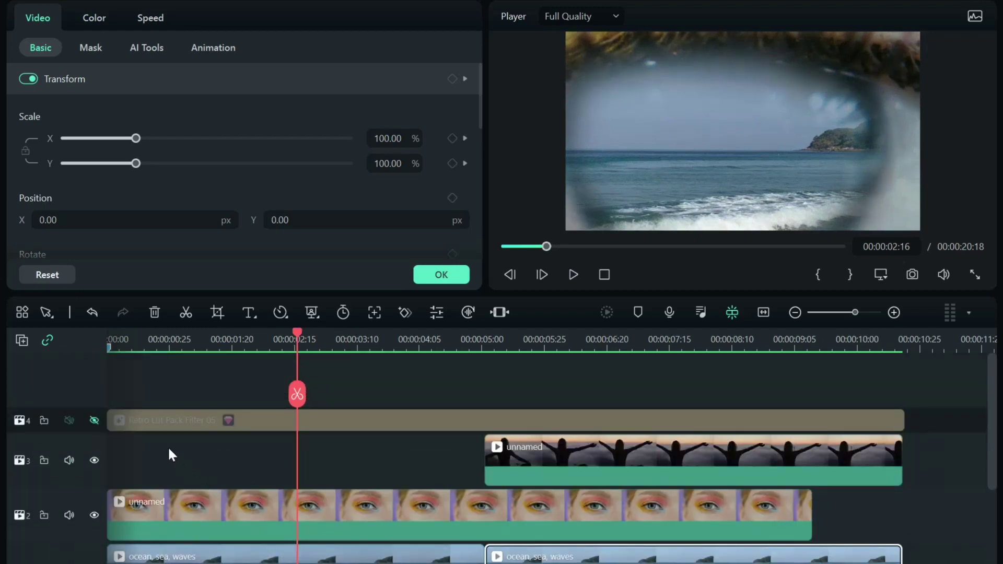
{"action": "left_click", "coordinate": [94, 421]}
- Toggle the Ocean audio track's sound and return the playhead to the start of the edit
{"action": "scroll", "coordinate": [203, 444], "scroll_direction": "down", "scroll_amount": 1}
{"action": "scroll", "coordinate": [203, 442], "scroll_direction": "down", "scroll_amount": 4}
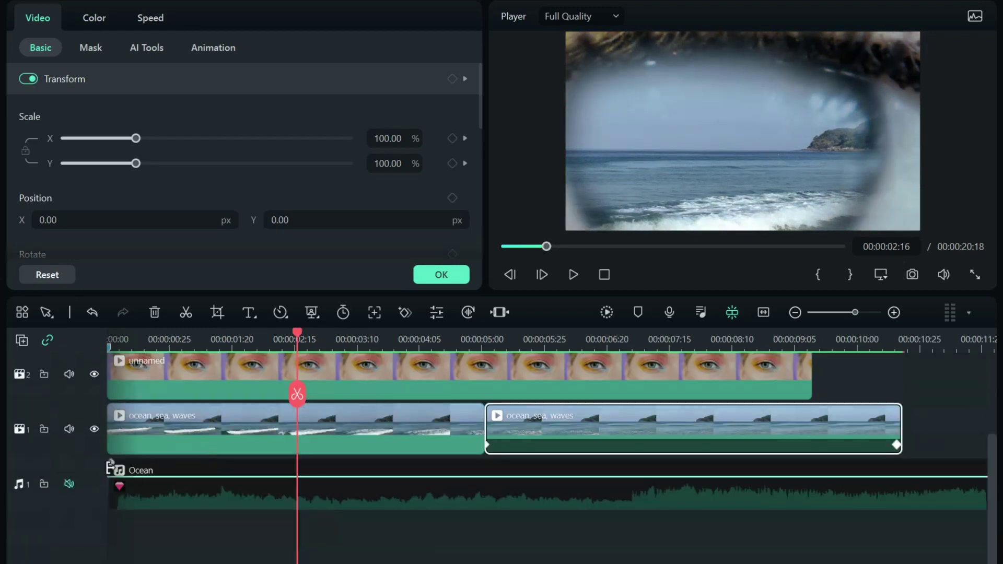
{"action": "left_click", "coordinate": [70, 485]}
{"action": "scroll", "coordinate": [287, 453], "scroll_direction": "up", "scroll_amount": 1}
{"action": "scroll", "coordinate": [287, 452], "scroll_direction": "up", "scroll_amount": 6}
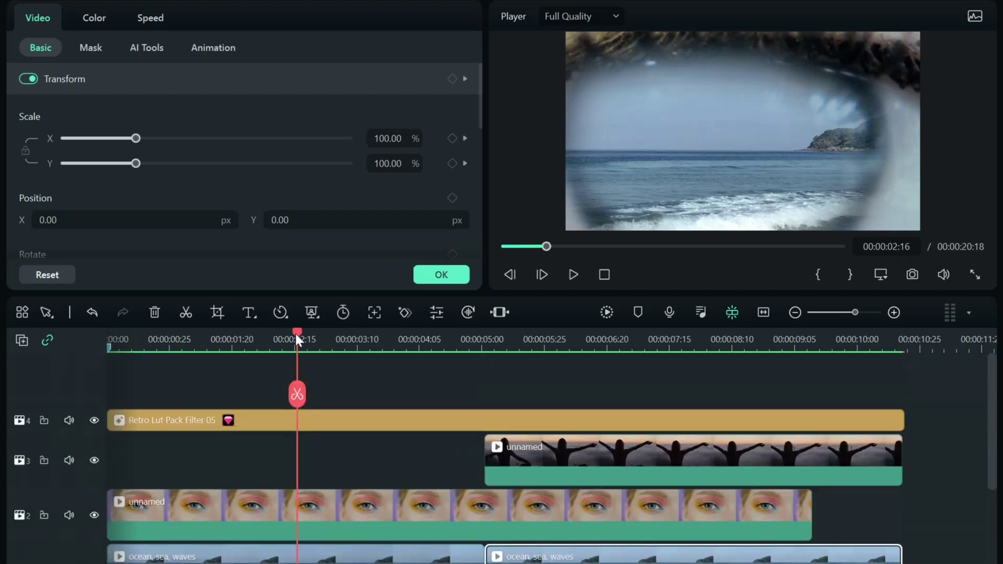
{"action": "left_click_drag", "start_coordinate": [294, 332], "coordinate": [1, 357]}
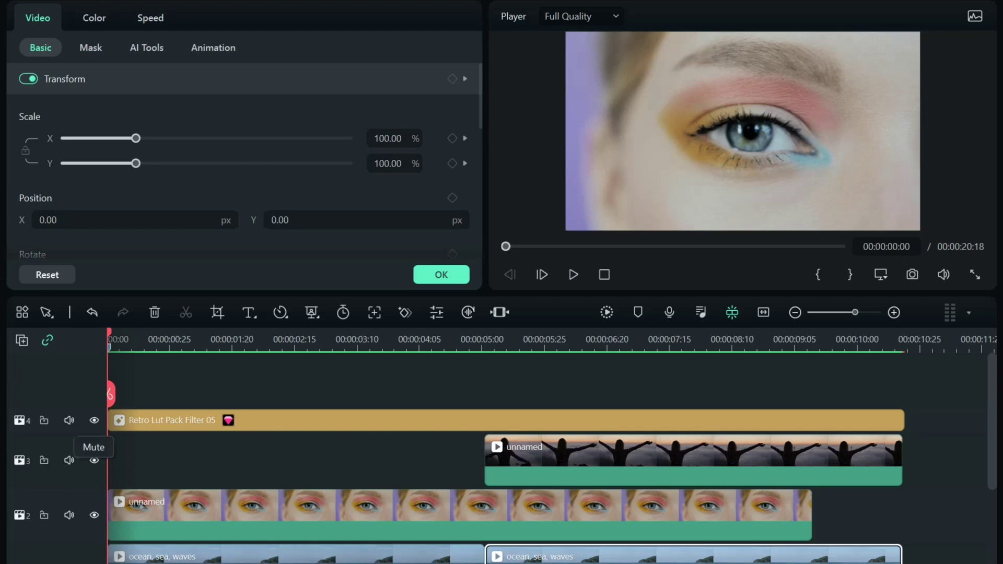
- Apply and close the Video settings, then preview the silhouette over the sea mid-timeline
{"action": "scroll", "coordinate": [552, 450], "scroll_direction": "right", "scroll_amount": 10}
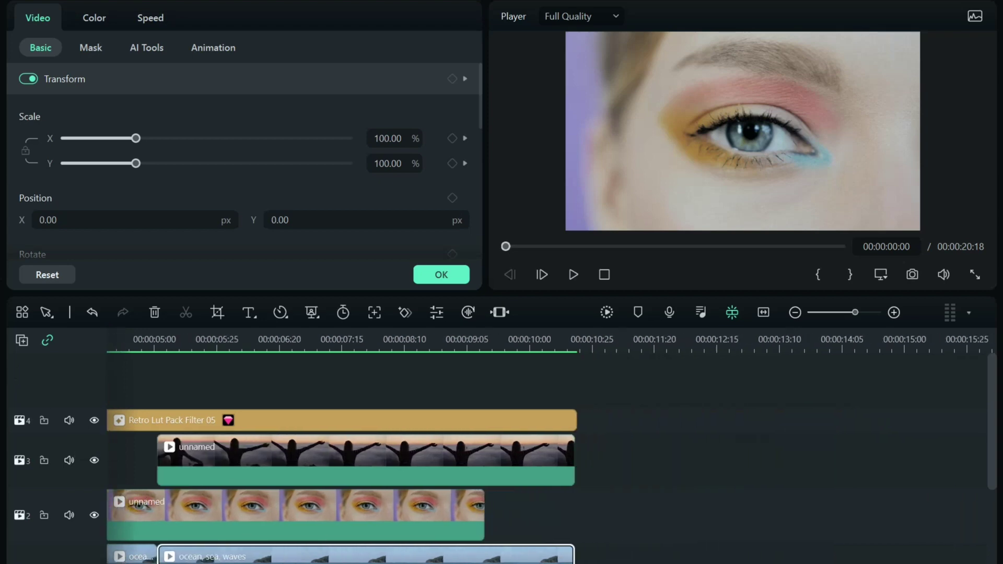
{"action": "scroll", "coordinate": [552, 449], "scroll_direction": "right", "scroll_amount": 3}
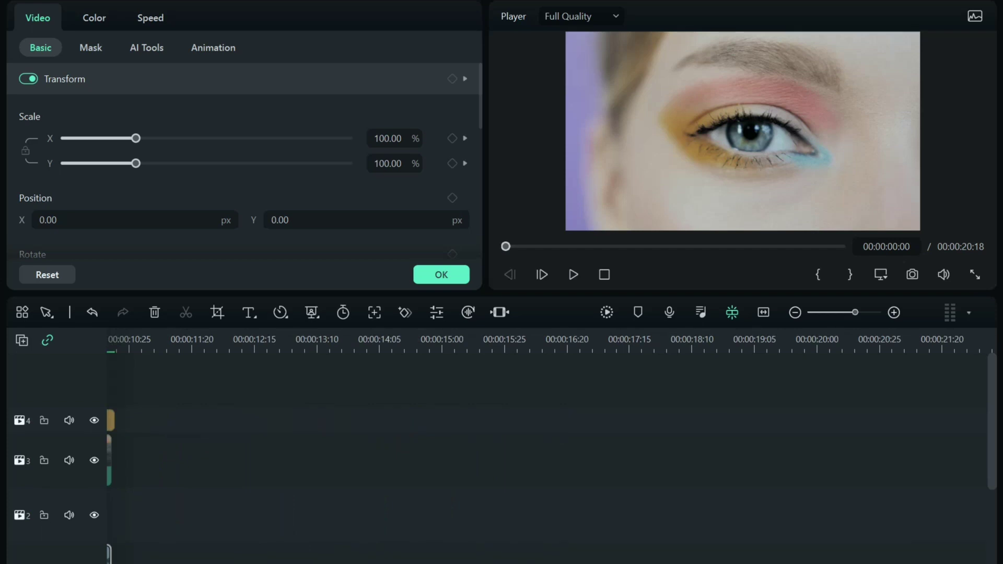
{"action": "scroll", "coordinate": [553, 449], "scroll_direction": "left", "scroll_amount": 2}
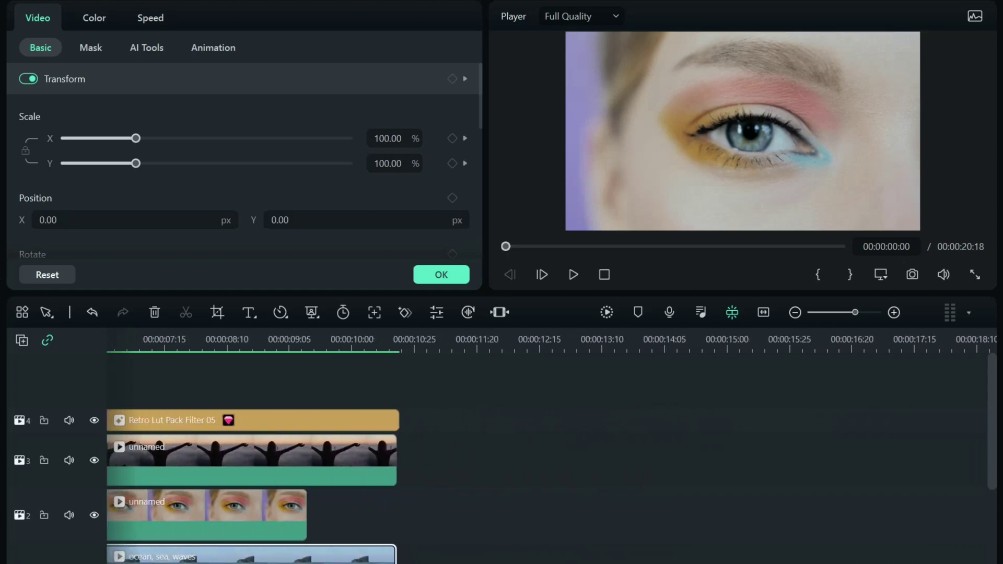
{"action": "left_click", "coordinate": [442, 274]}
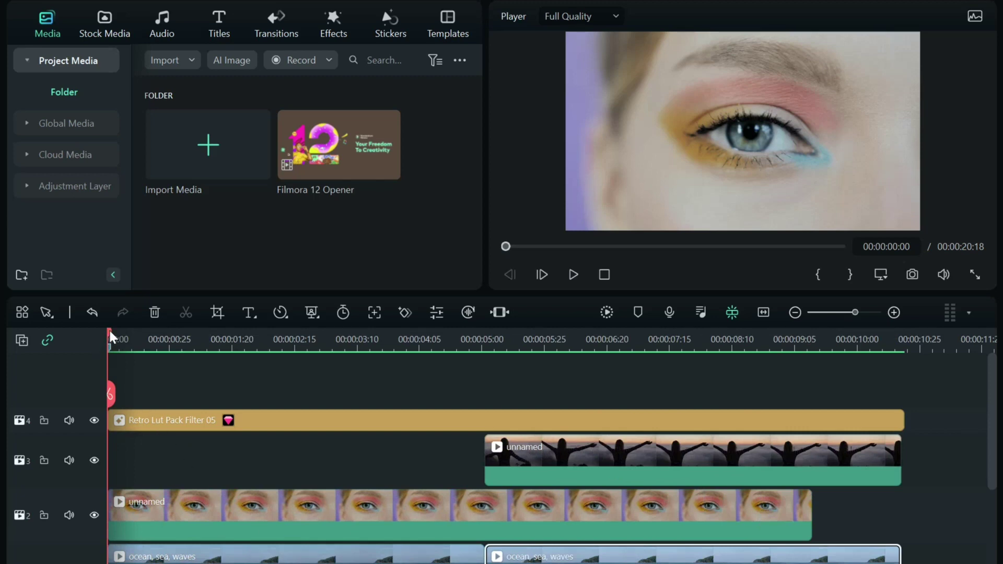
{"action": "left_click_drag", "start_coordinate": [110, 335], "coordinate": [20, 398]}
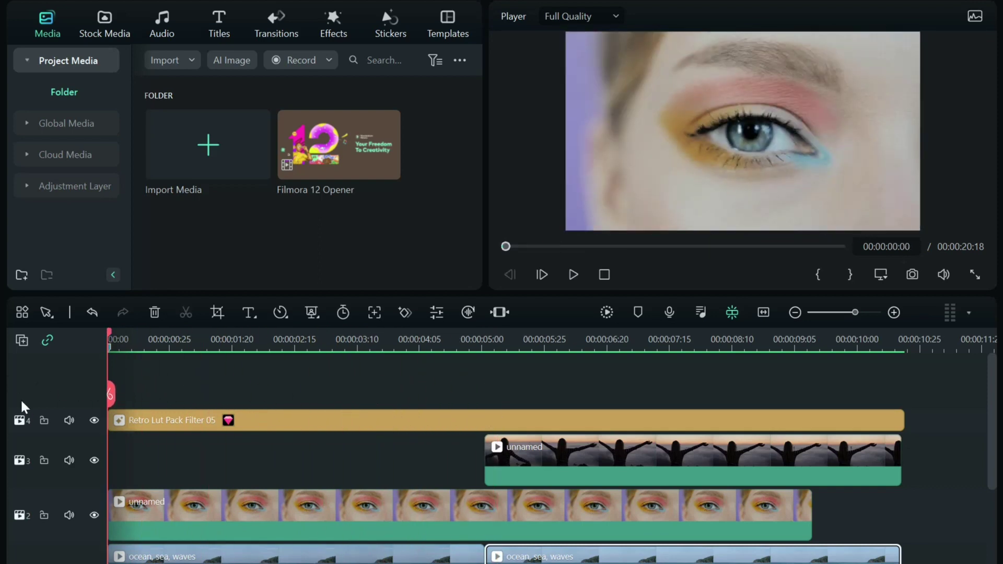